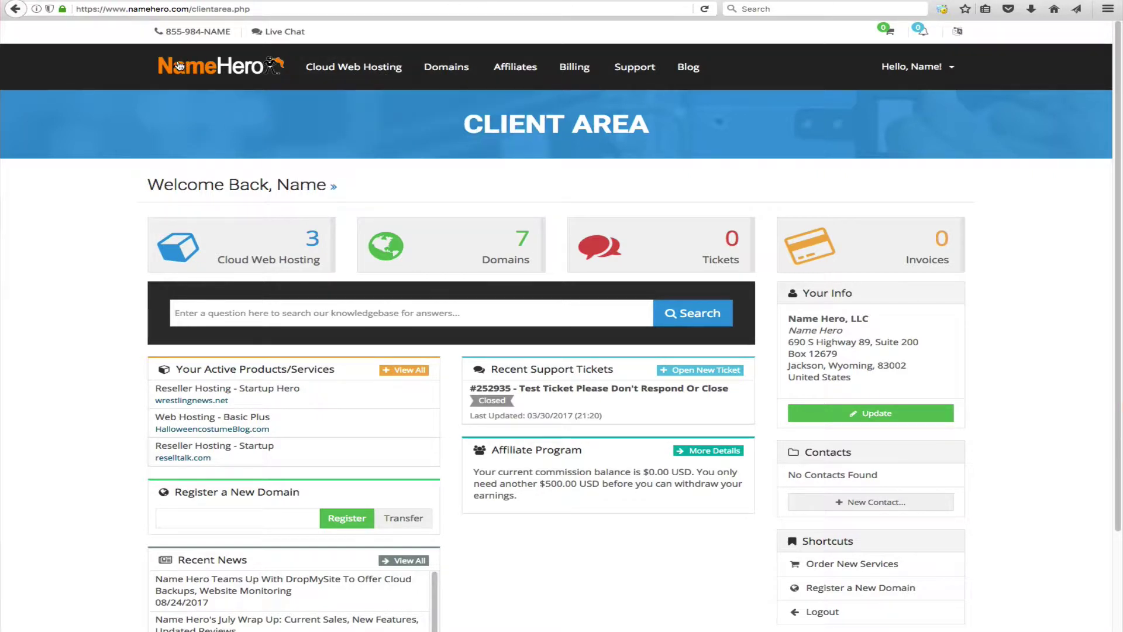
Open the Basic Plus hosting details for HalloweencostumeBlog.com under Cloud Web Hosting
click(953, 65)
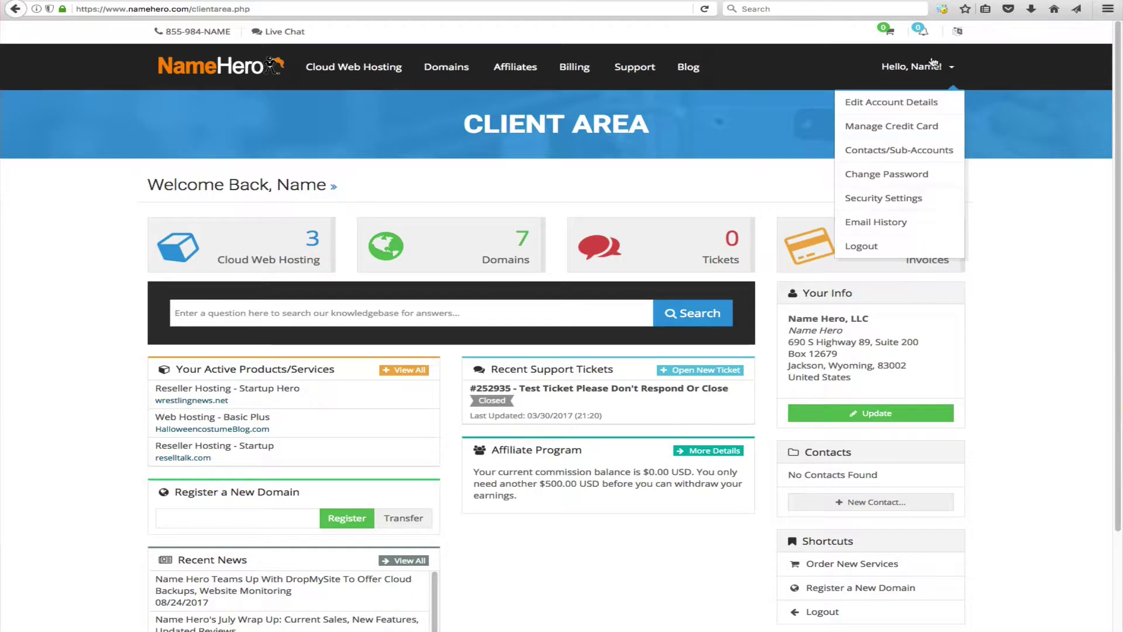
click(932, 63)
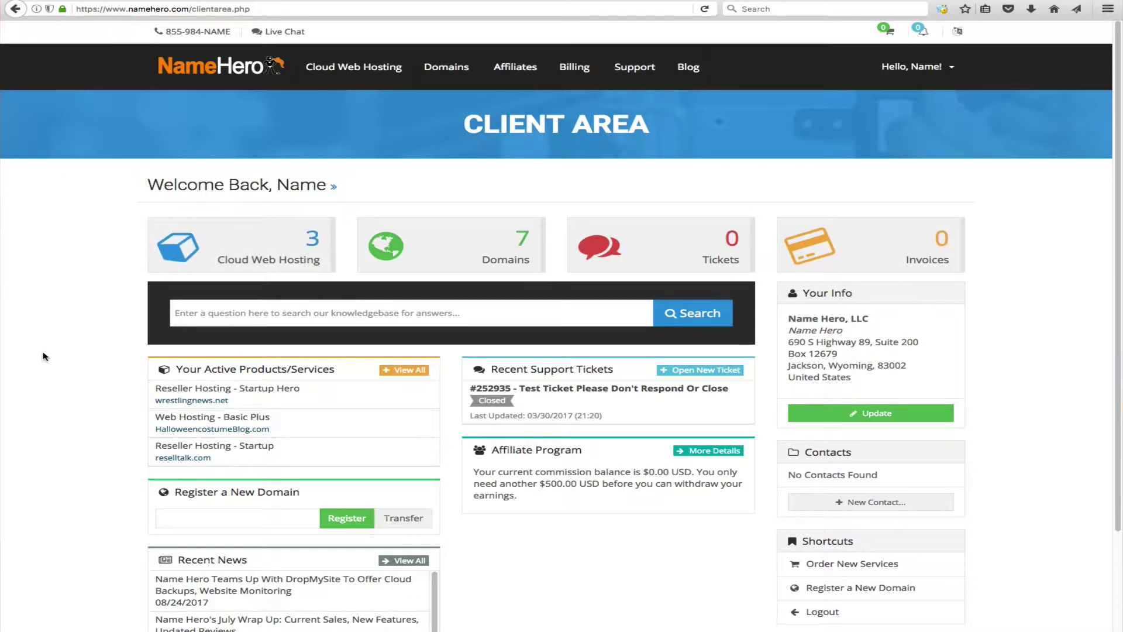
click(193, 252)
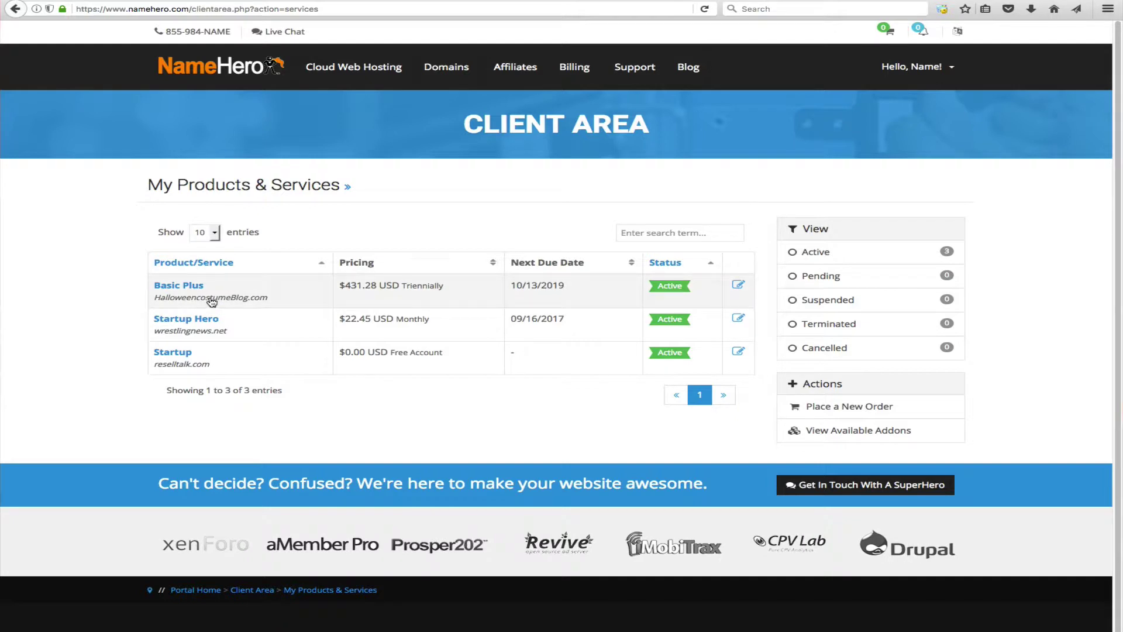
click(185, 287)
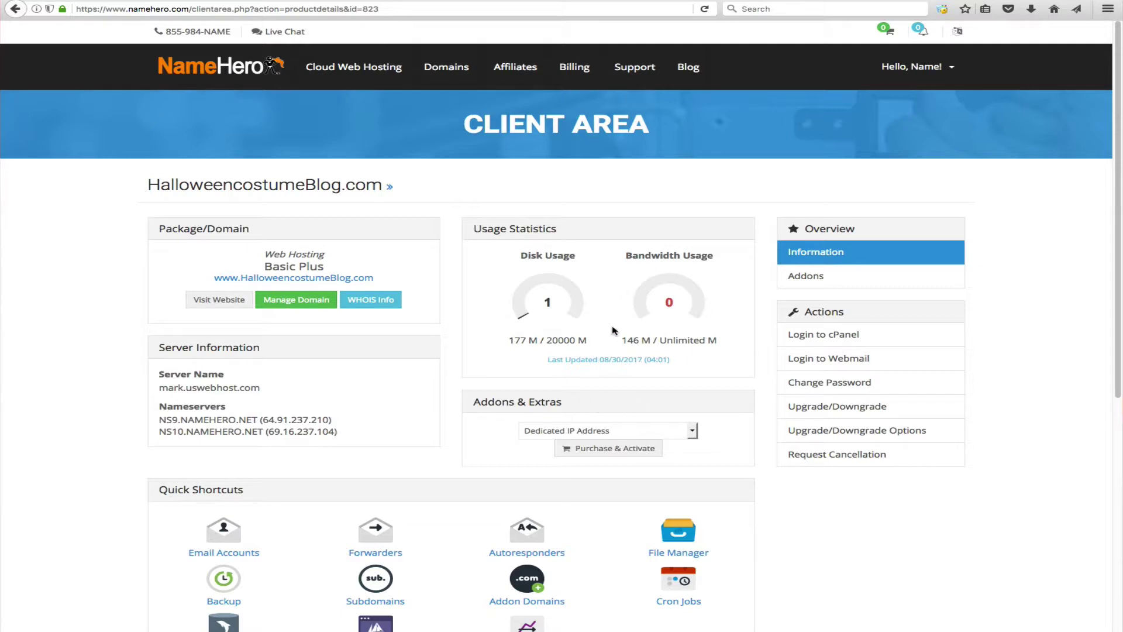
Log in to cPanel and open Virus Scanner by searching functions for 'Vir'
click(821, 335)
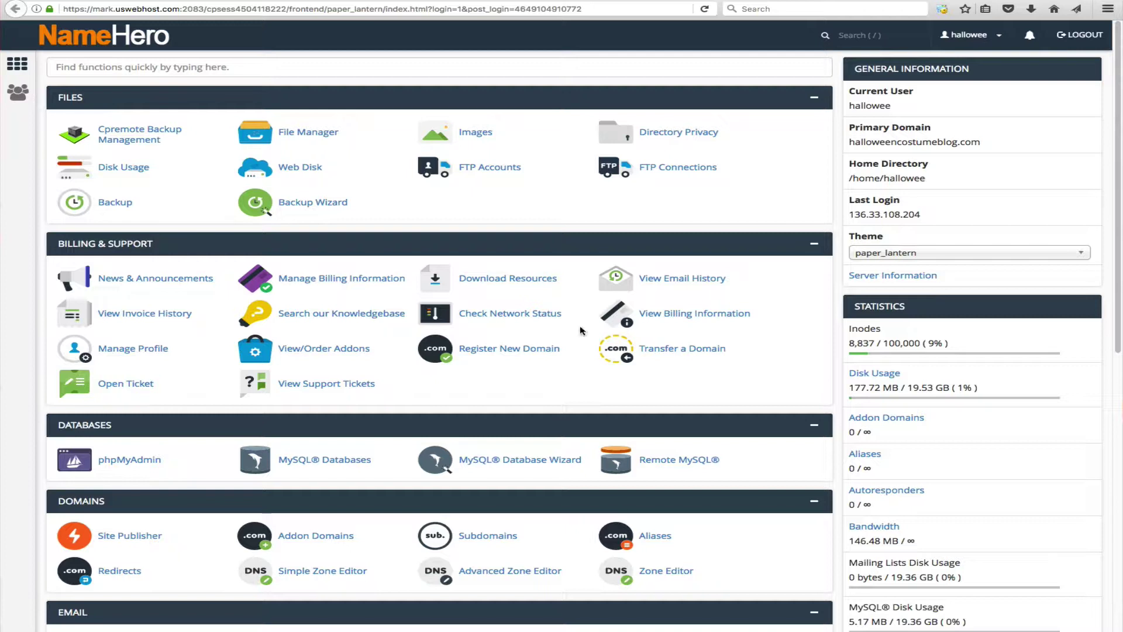
click(201, 67)
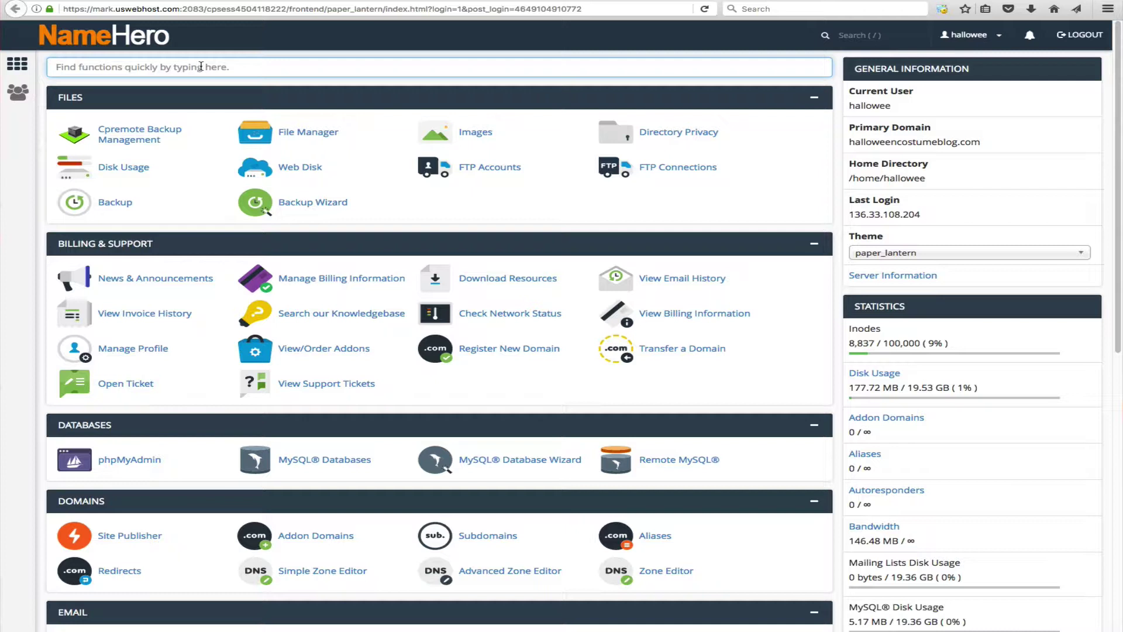
text(Vir)
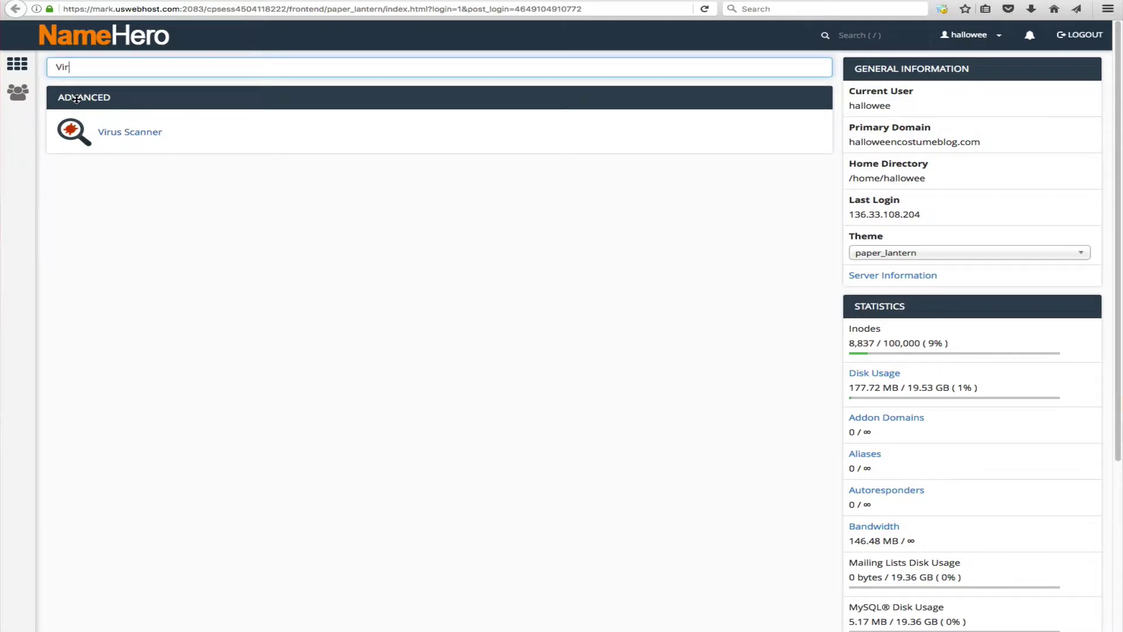
click(135, 136)
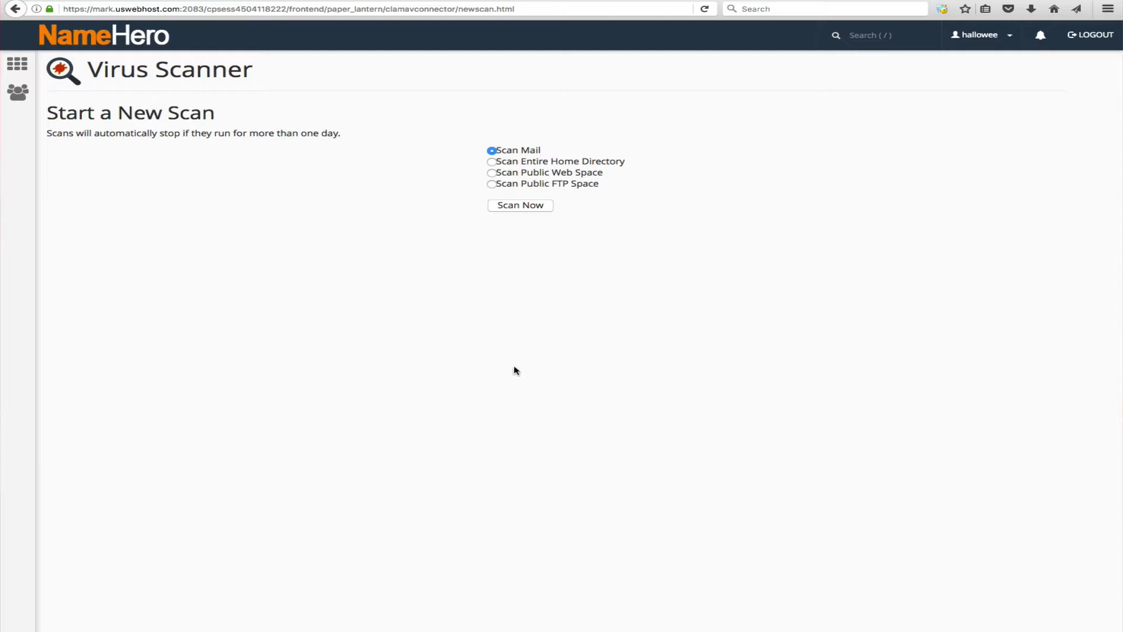
drag(546, 151, 497, 149)
click(629, 172)
drag(628, 162, 498, 162)
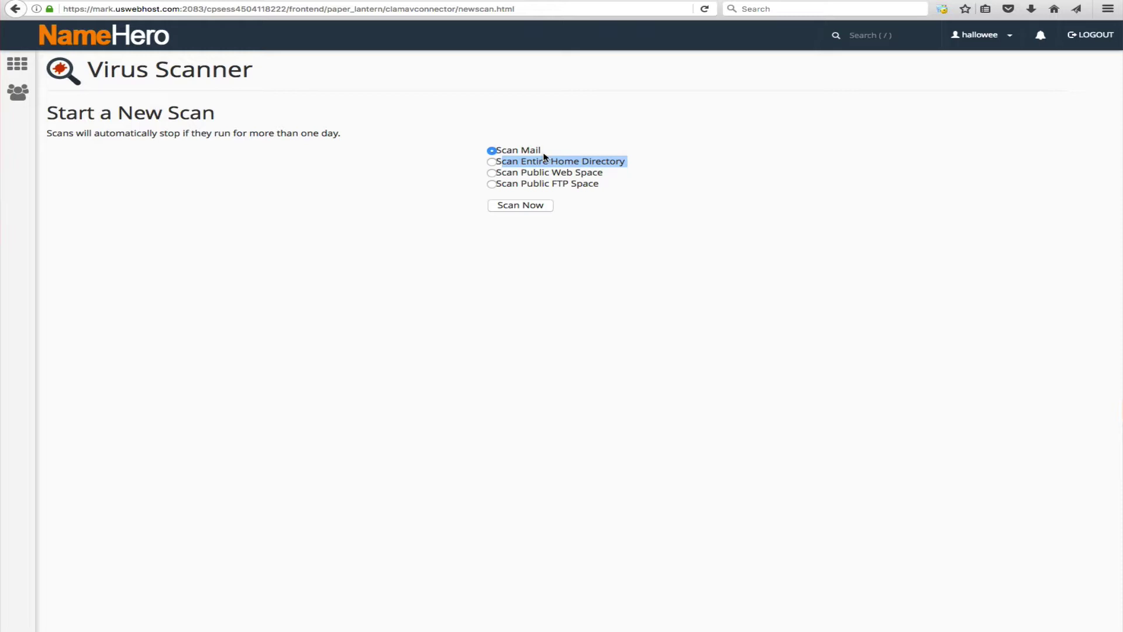
mouse_move(601, 184)
mouse_down()
mouse_move(496, 183)
mouse_move(532, 173)
mouse_move(520, 172)
mouse_up()
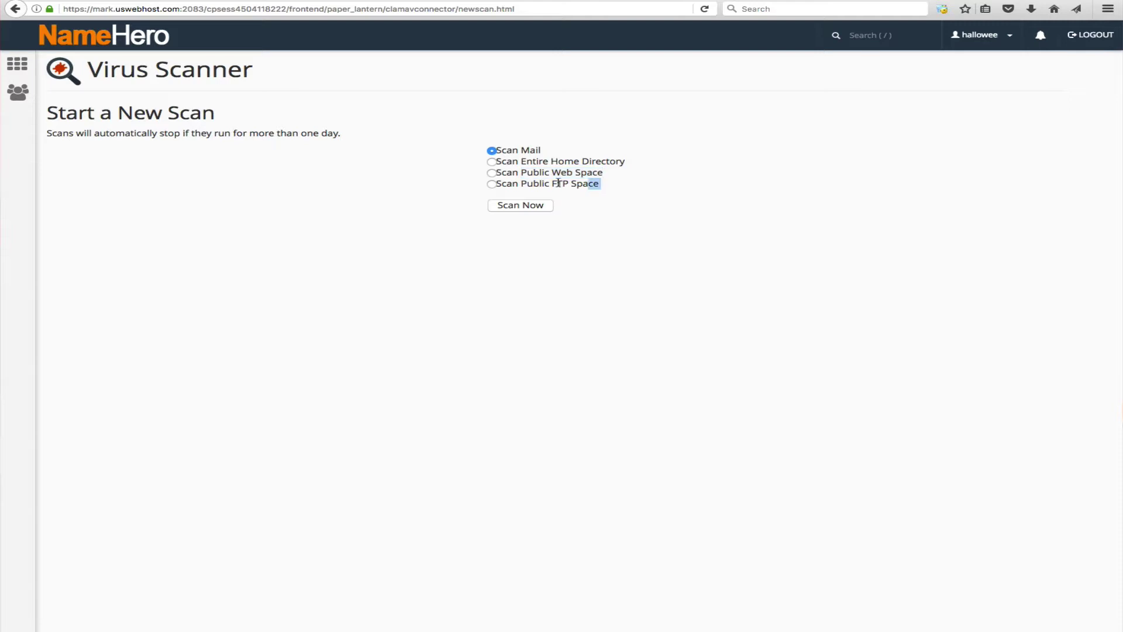
drag(602, 185, 521, 184)
Run a Scan Entire Home Directory scan, finishing with 8033 files scanned and no virus
click(497, 161)
drag(515, 163, 618, 159)
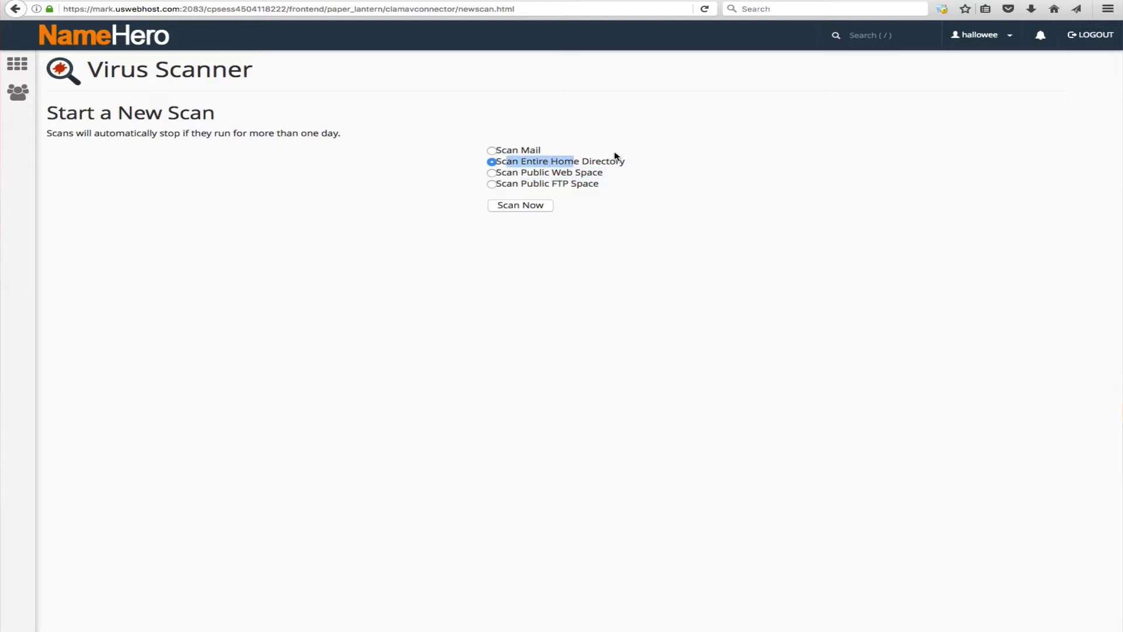
click(625, 163)
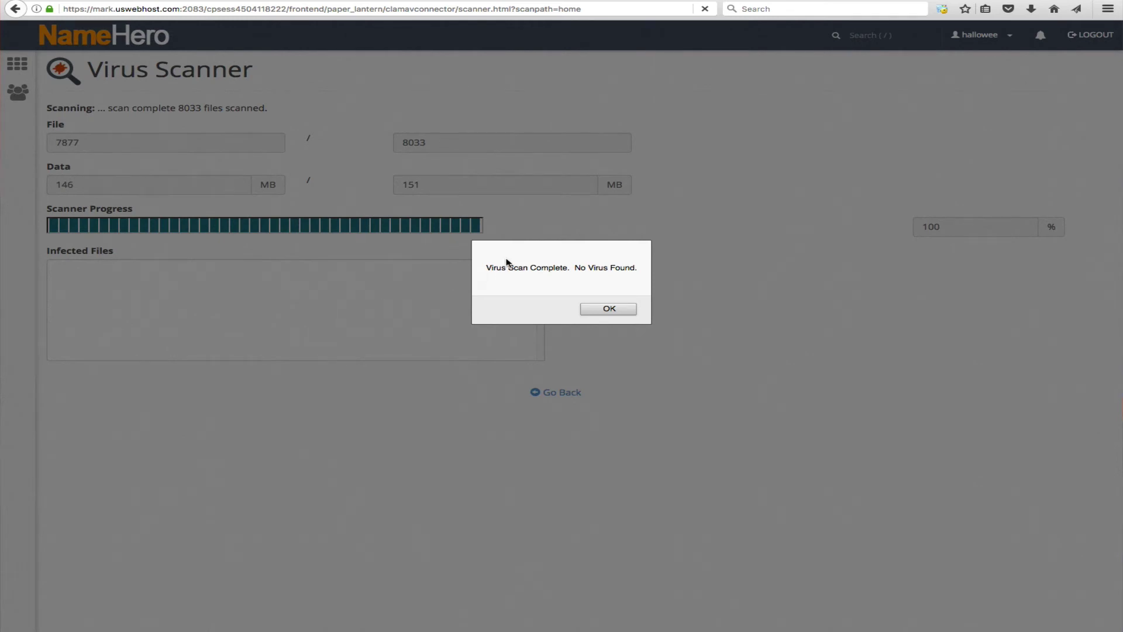
Acknowledge the 'Virus Scan Complete' dialog with OK to return to scan options
click(618, 311)
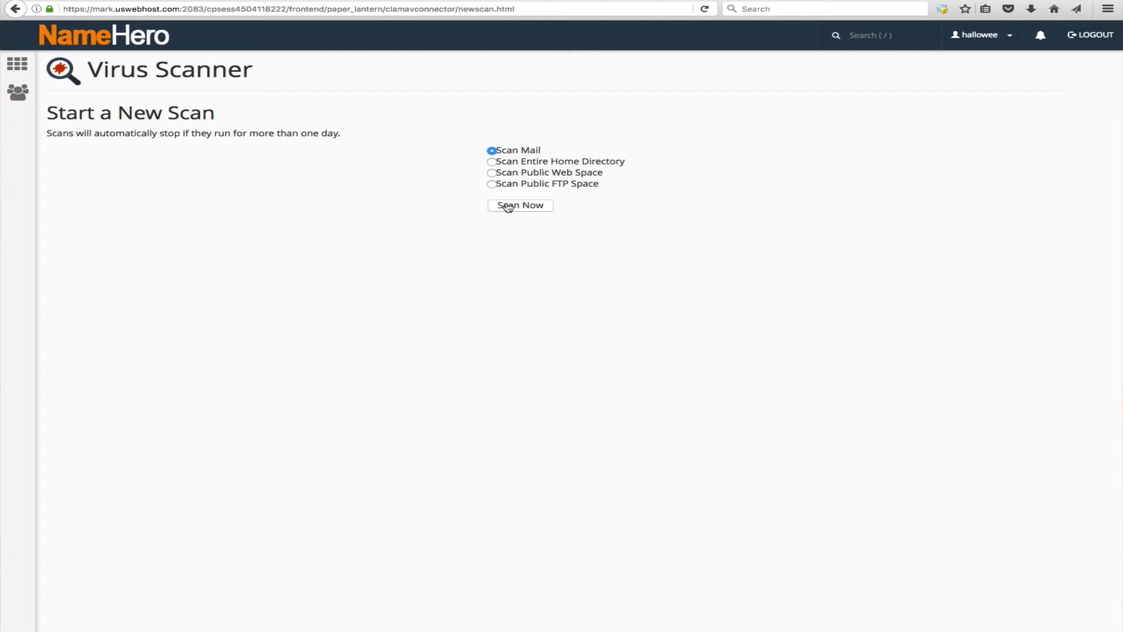
click(508, 207)
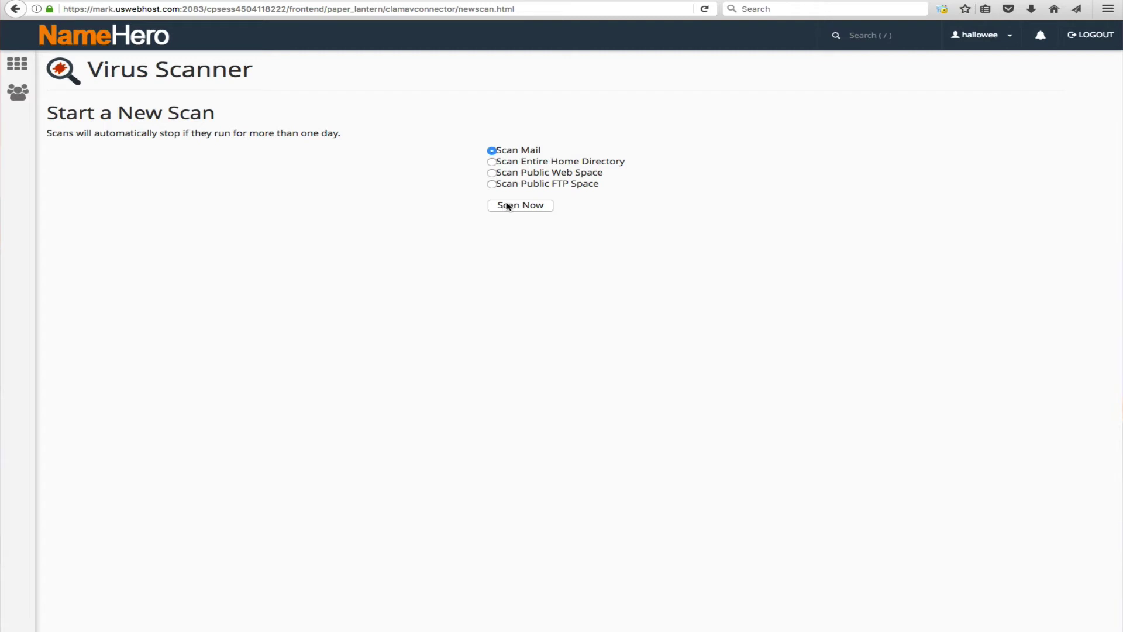